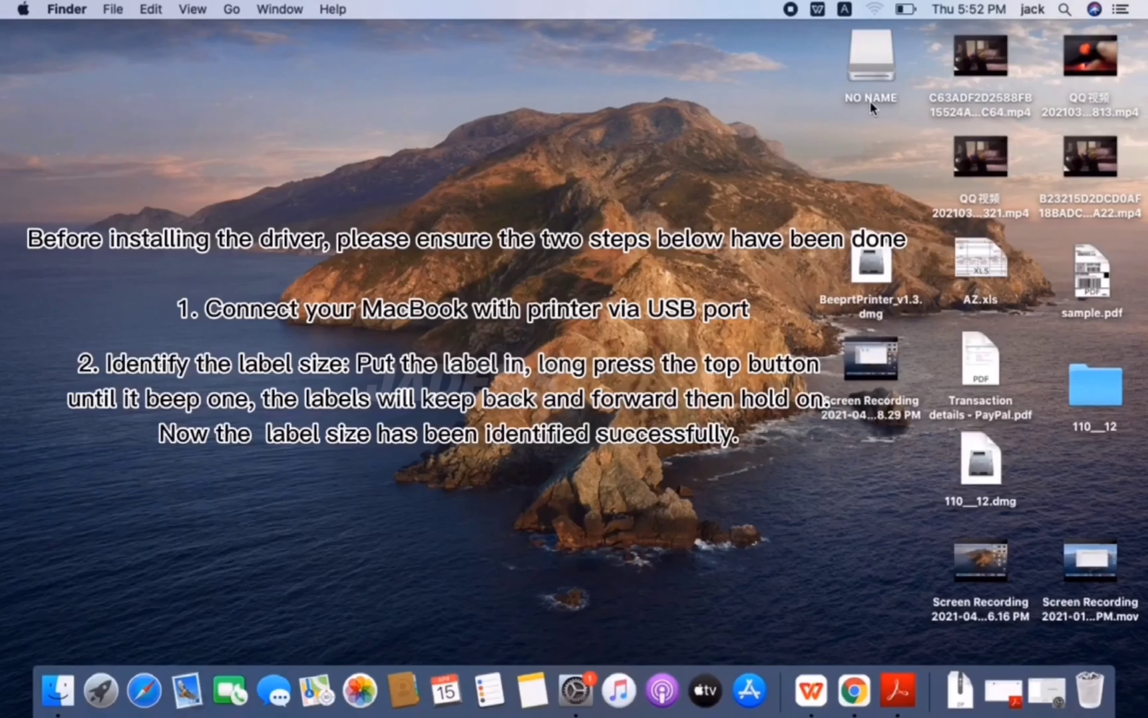
Open the NO NAME disk and try launching BeeprtPrinter_v1.3.pkg, which macOS blocks as unidentified
double_click(870, 76)
left_click(498, 220)
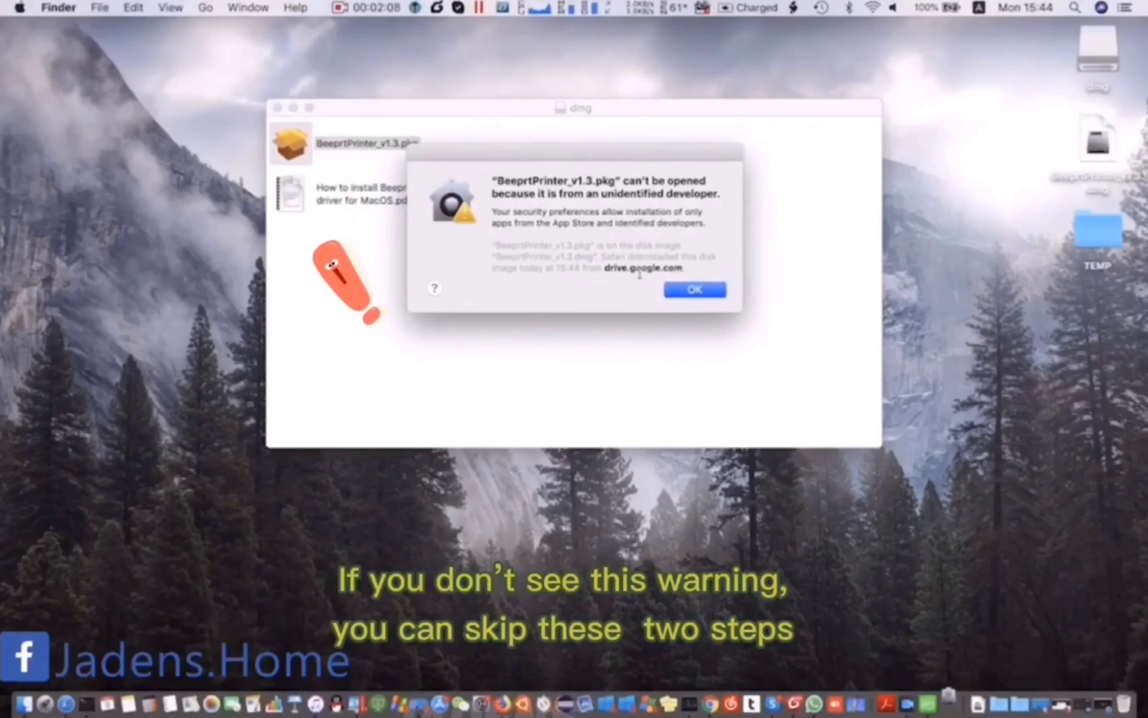
Dismiss the warning and allow BeeprtPrinter_v1.3.pkg via Security & Privacy's Open Anyway
left_click(695, 291)
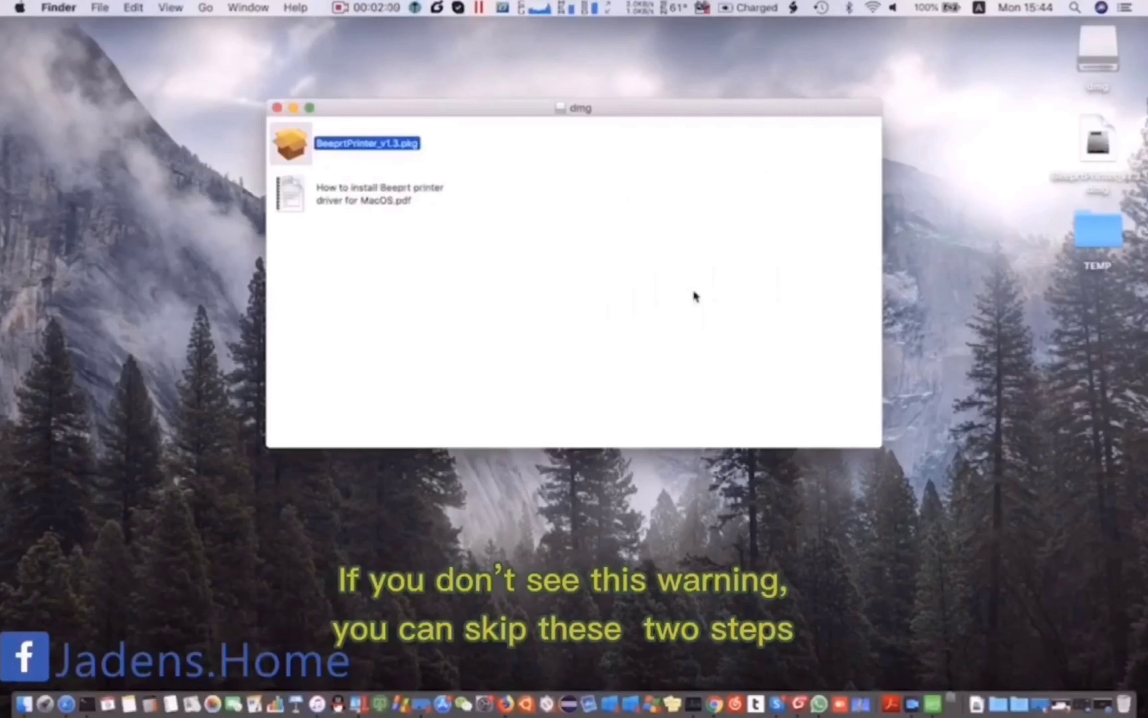
left_click(492, 707)
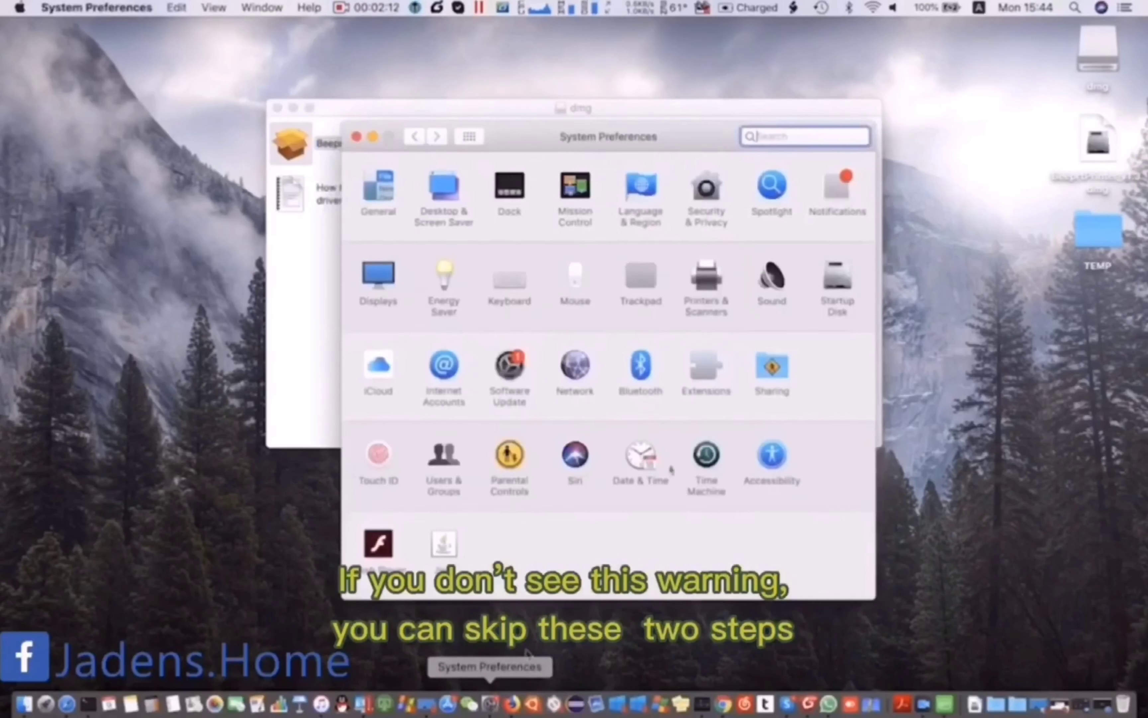
left_click(707, 199)
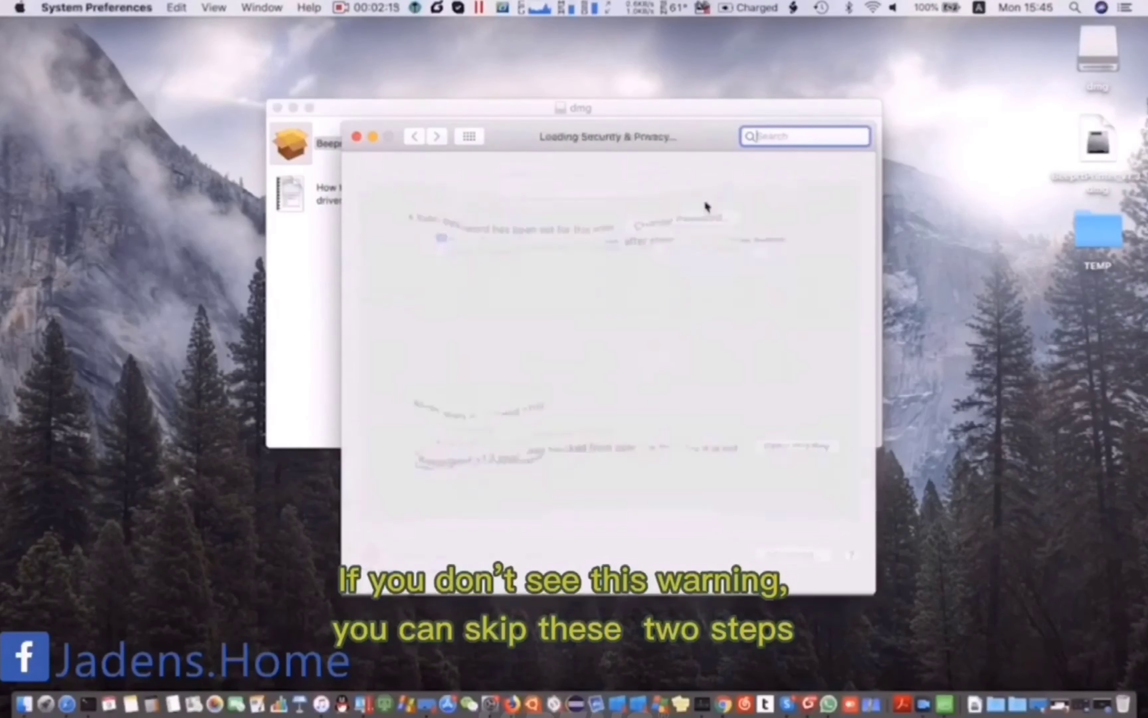
left_click(792, 448)
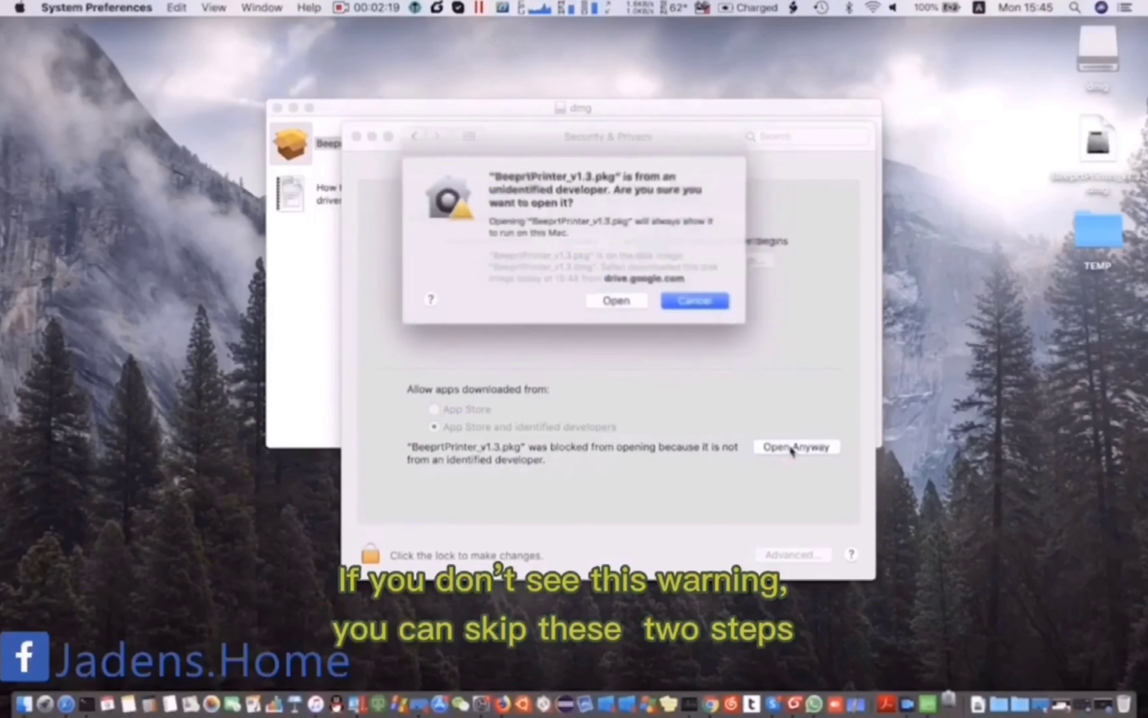
left_click(631, 300)
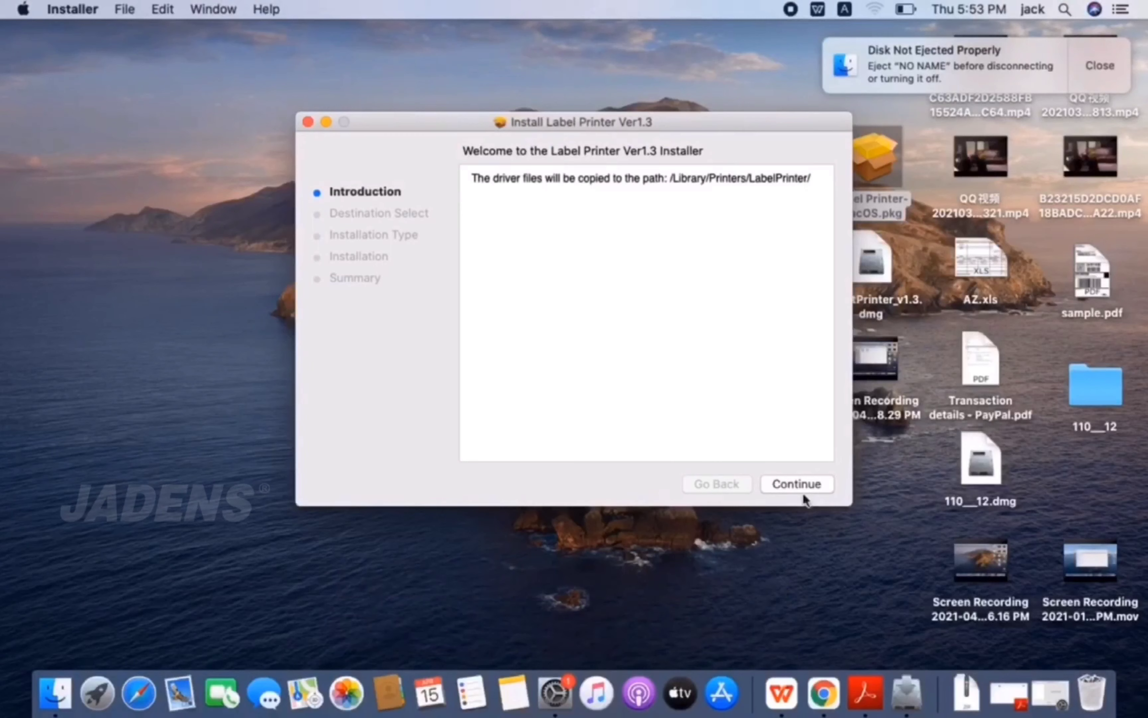
Install Label Printer Ver1.3 on the macos disk, authorizing with the account password, then close Installer
left_click(800, 484)
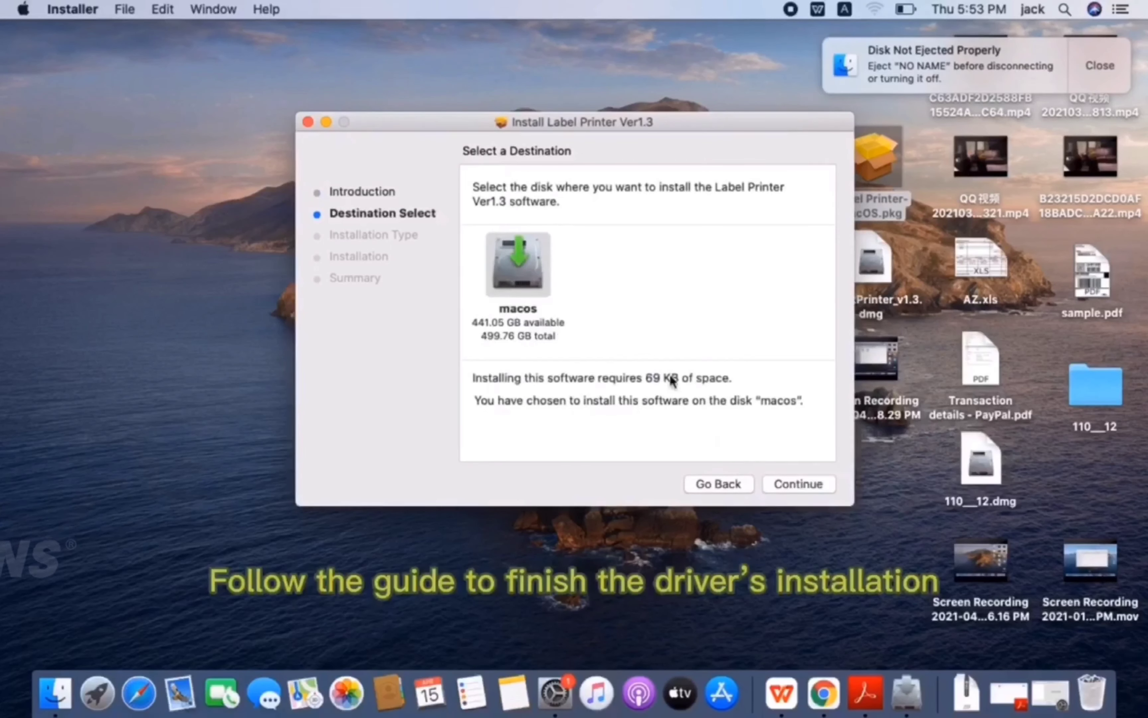
left_click(786, 483)
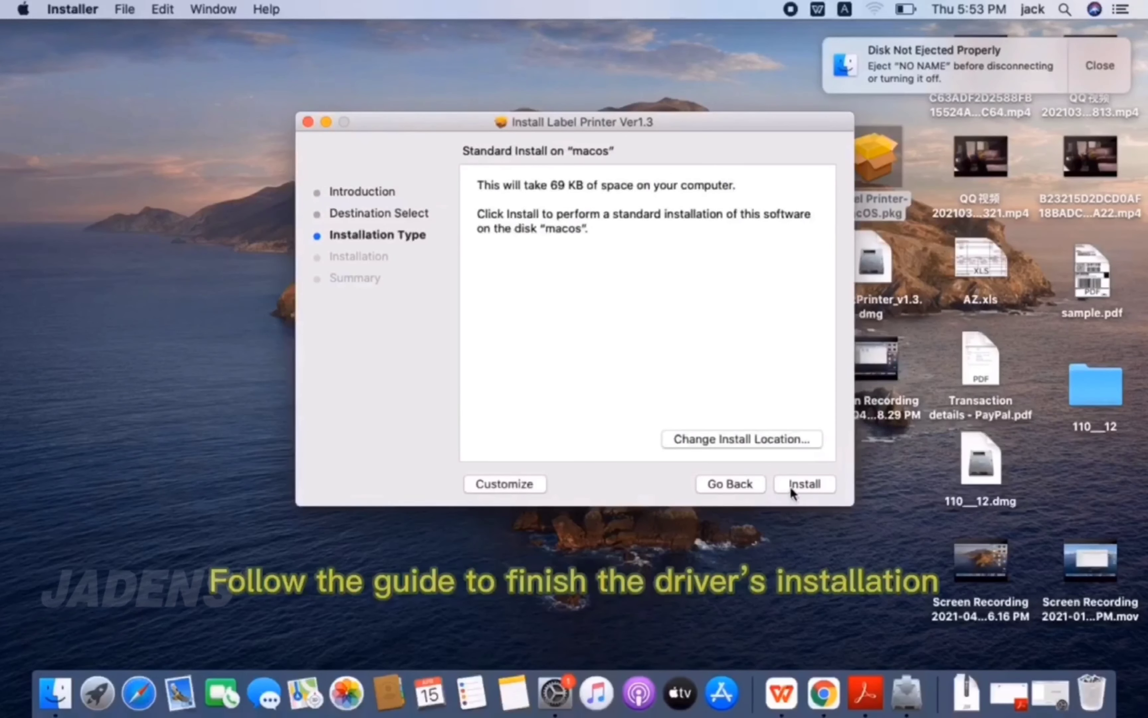
left_click(789, 486)
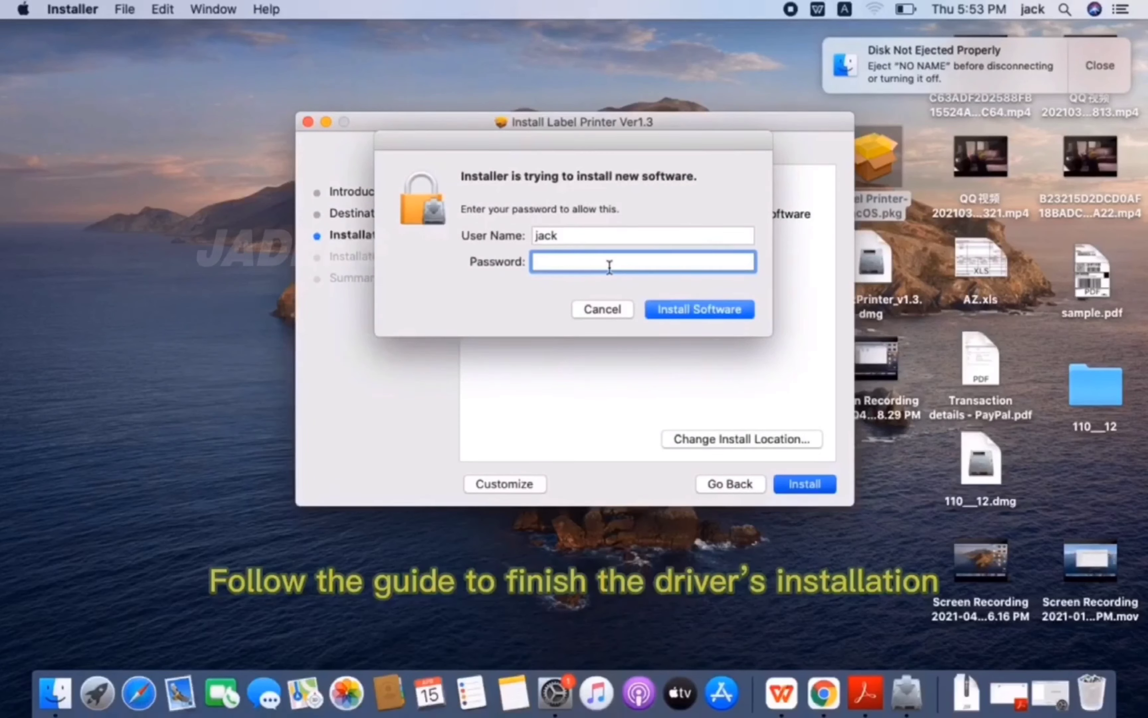
type("•••••••••")
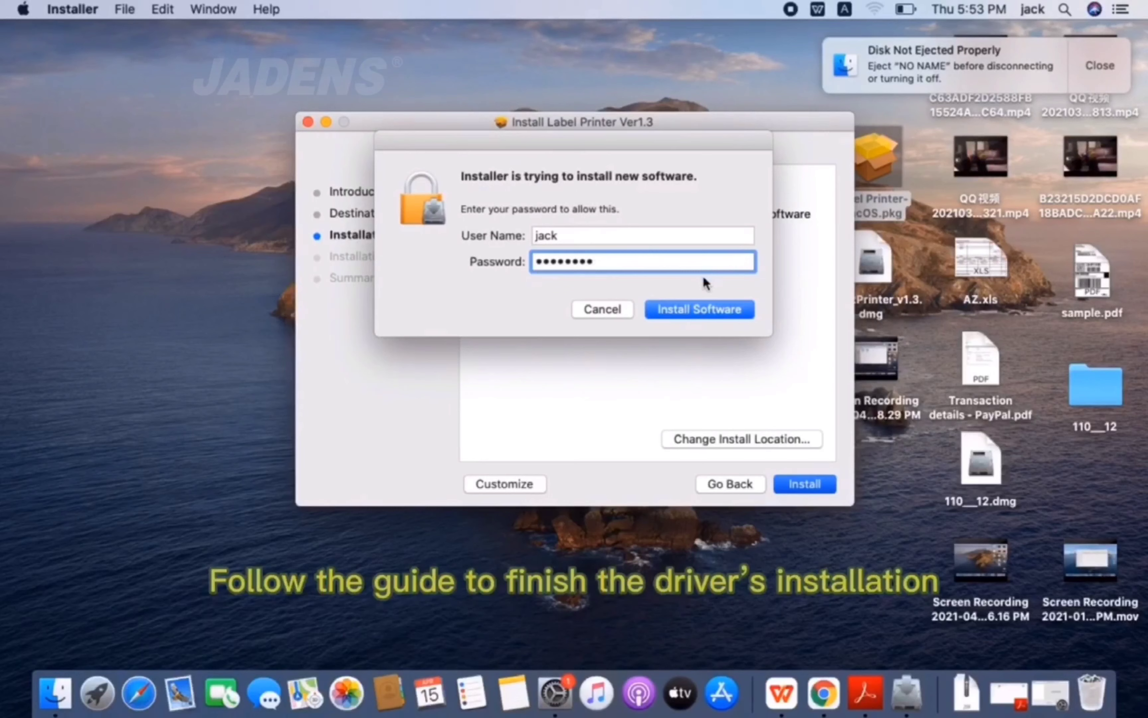
left_click(700, 309)
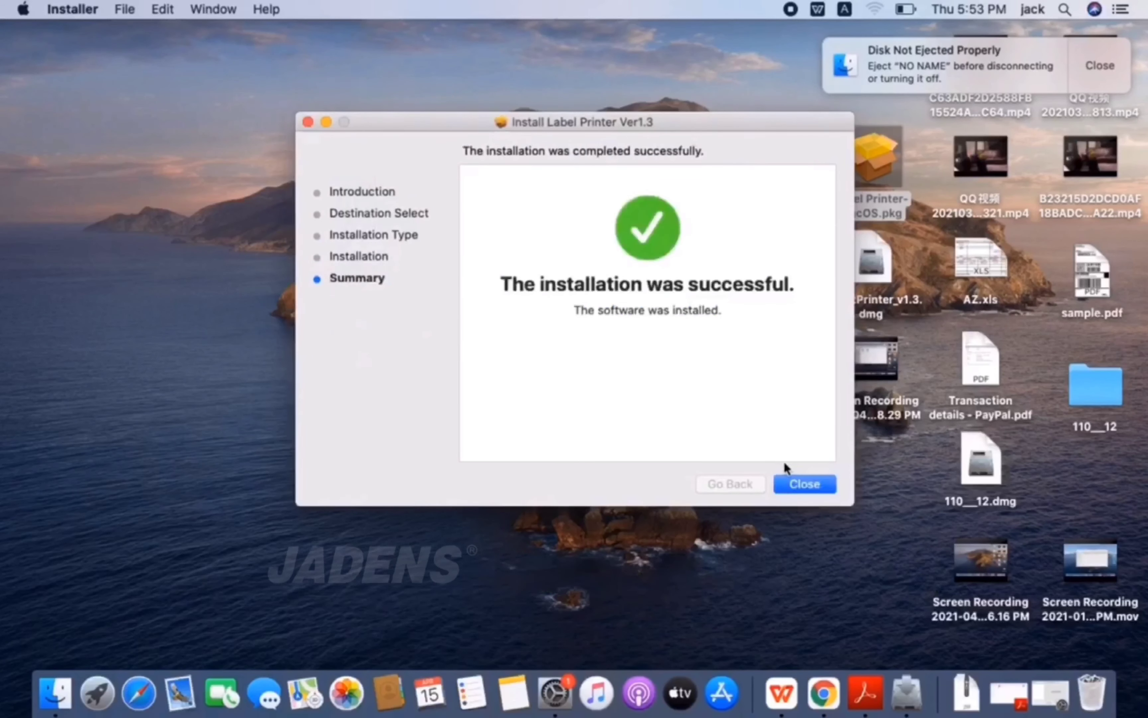
left_click(805, 484)
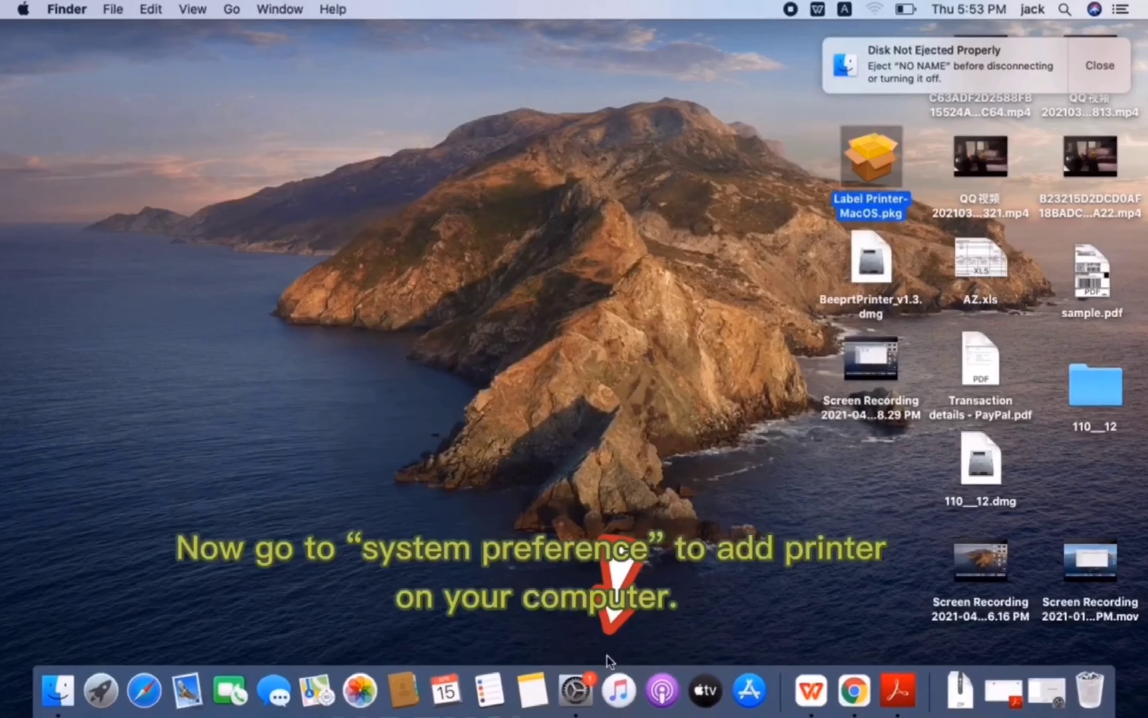
Add the USB Beeprt BY-245 in Printers & Scanners using the Label Printer driver
left_click(595, 683)
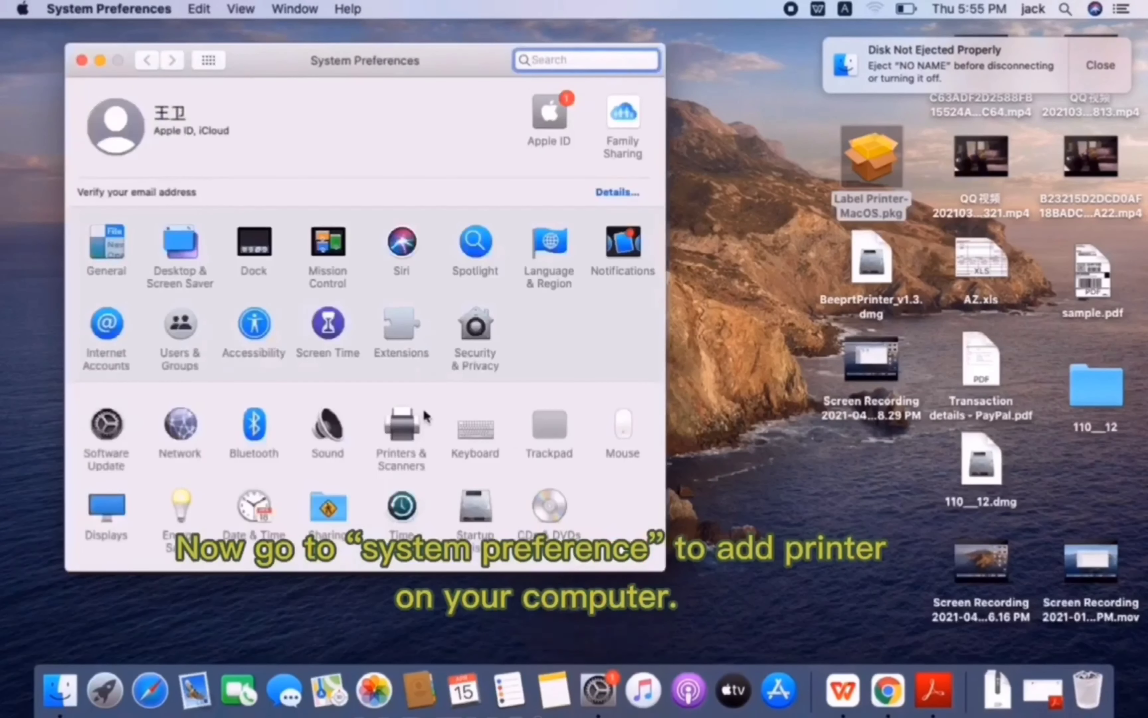
left_click(403, 432)
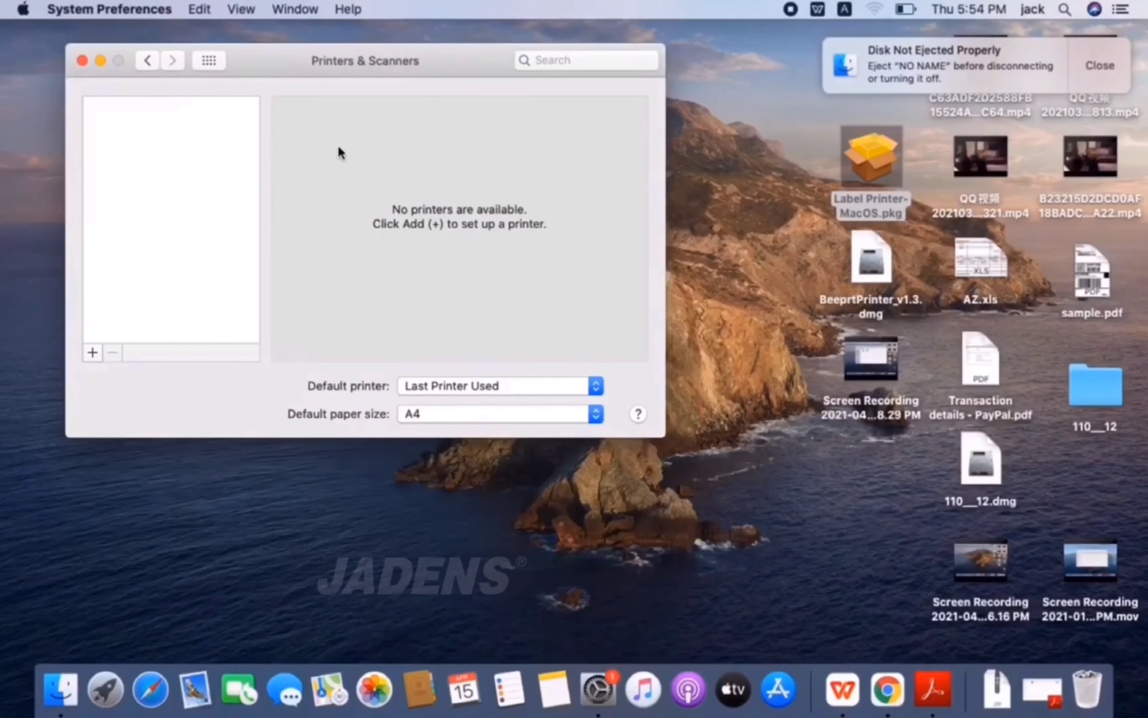
left_click(93, 354)
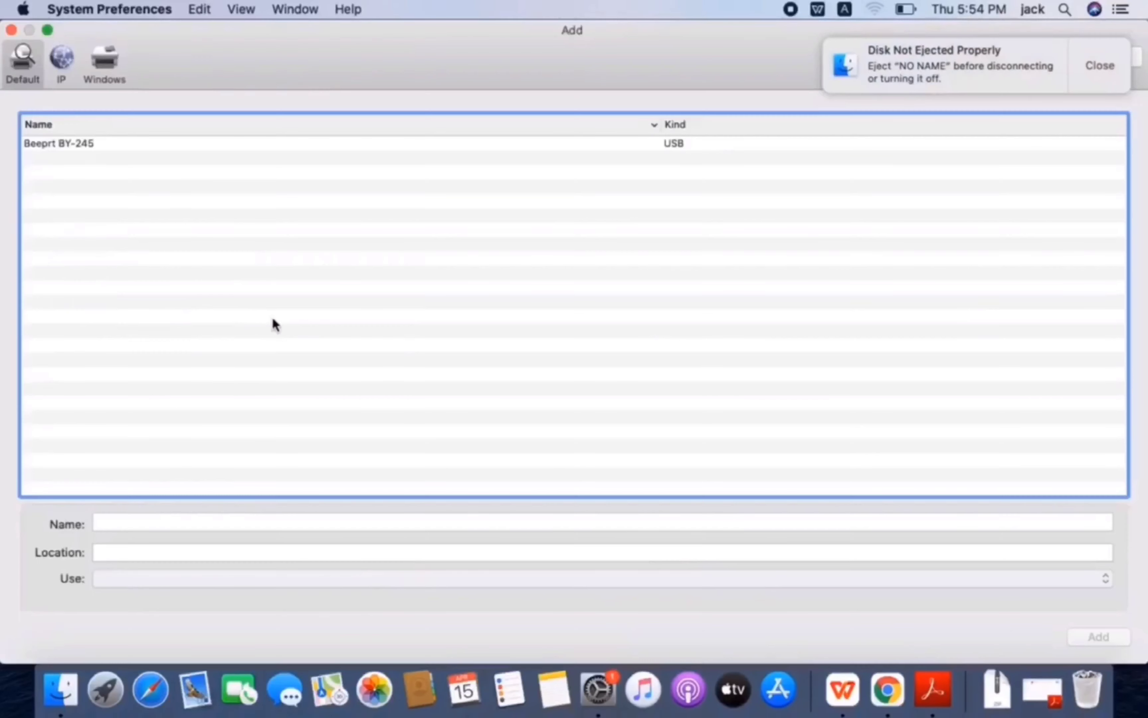
left_click(189, 143)
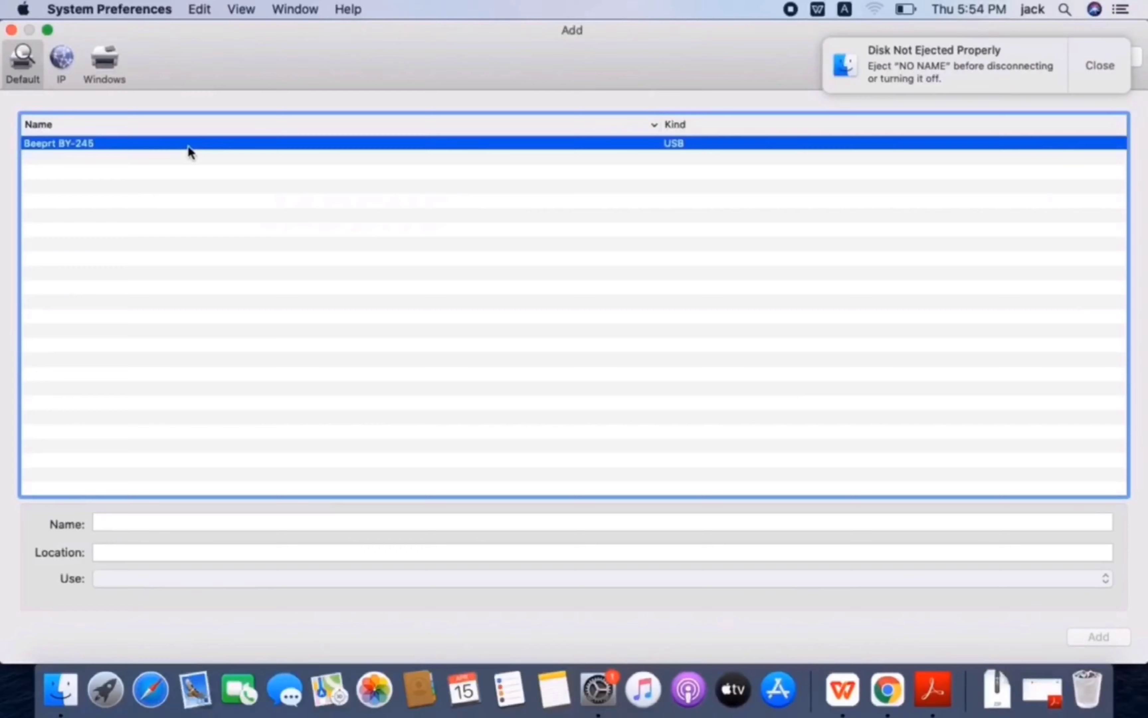
left_click(522, 581)
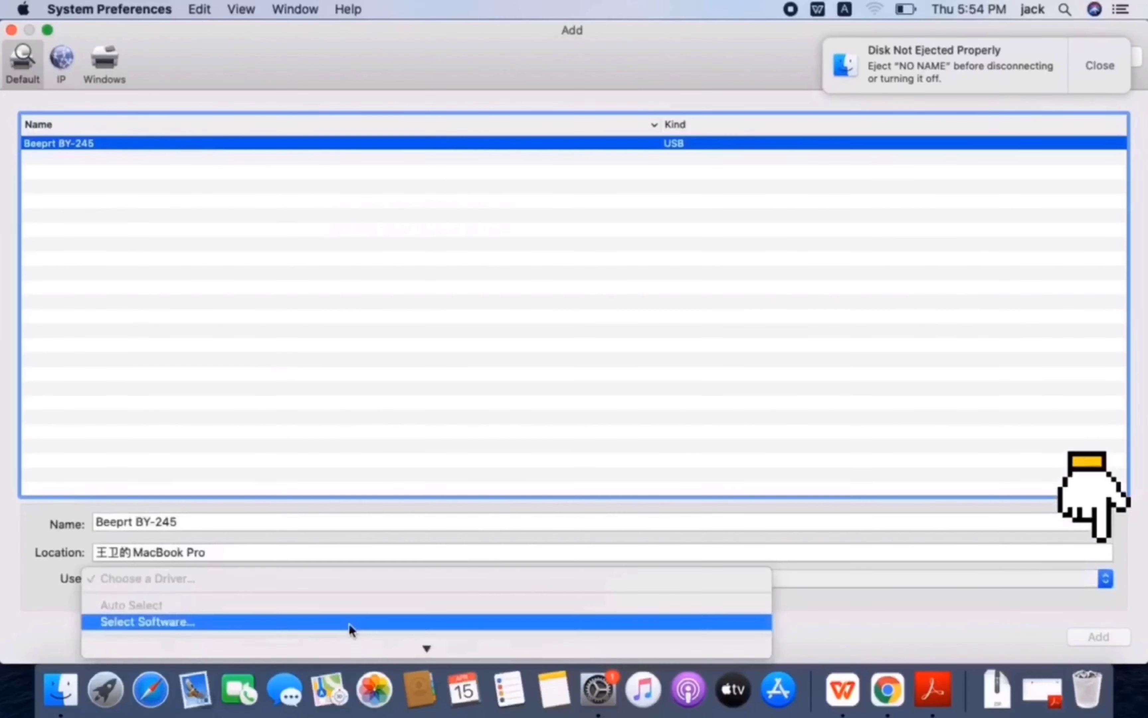
left_click(233, 623)
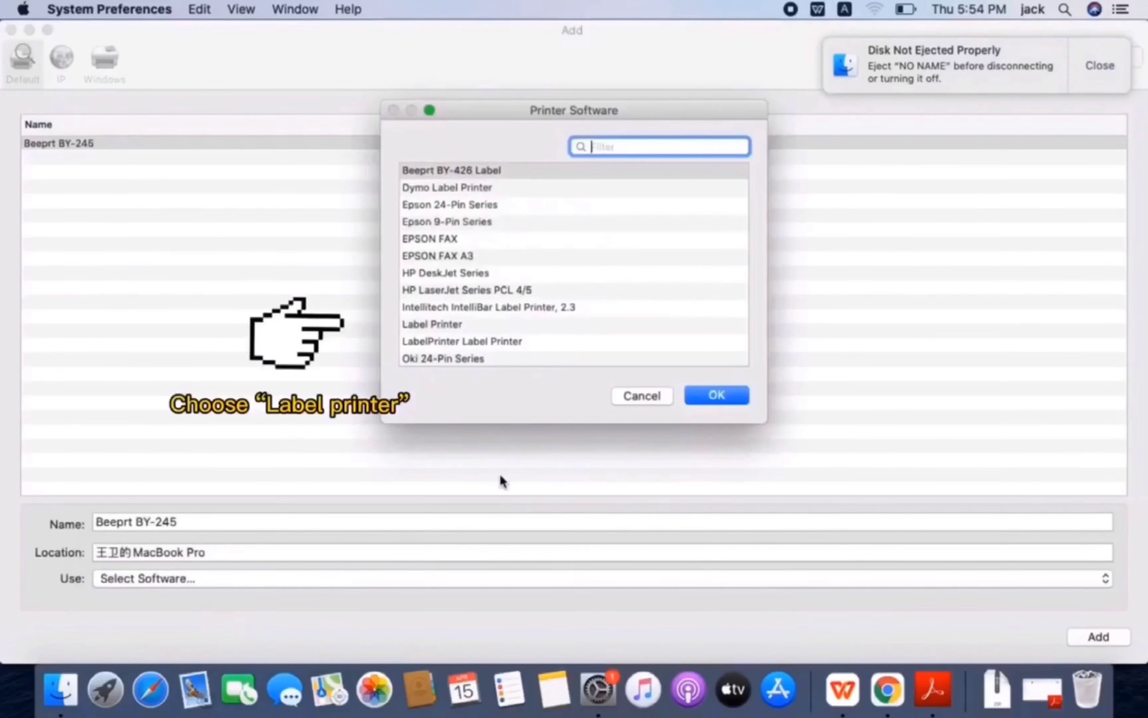
left_click(480, 326)
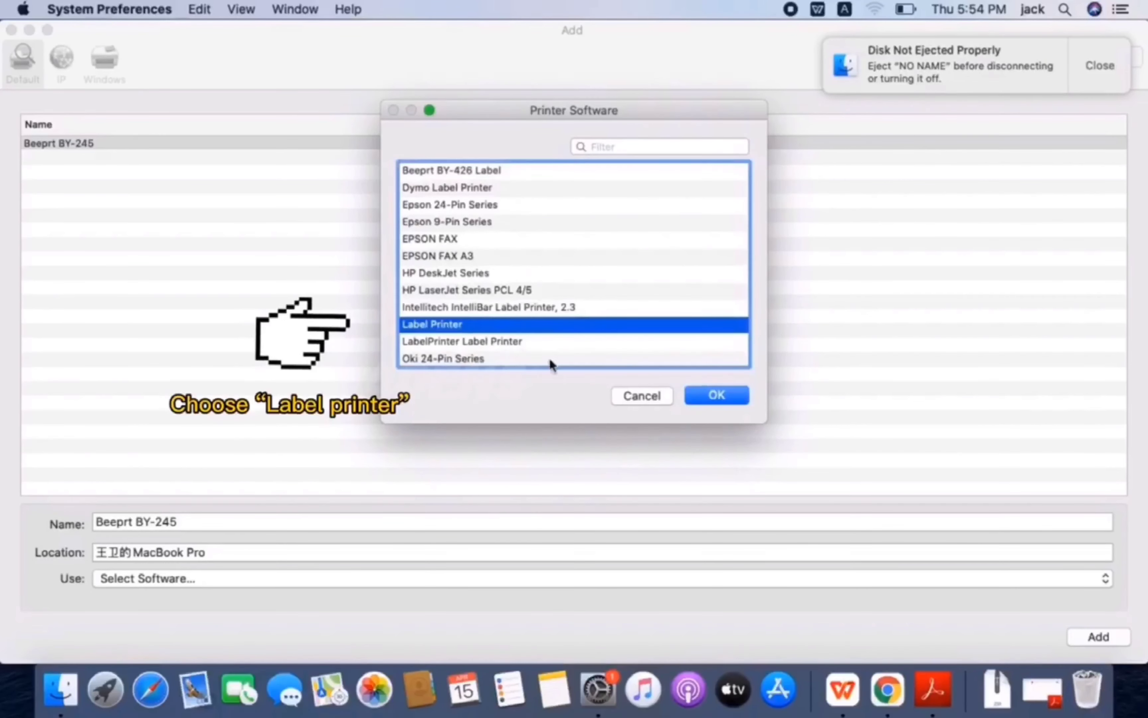
left_click(702, 398)
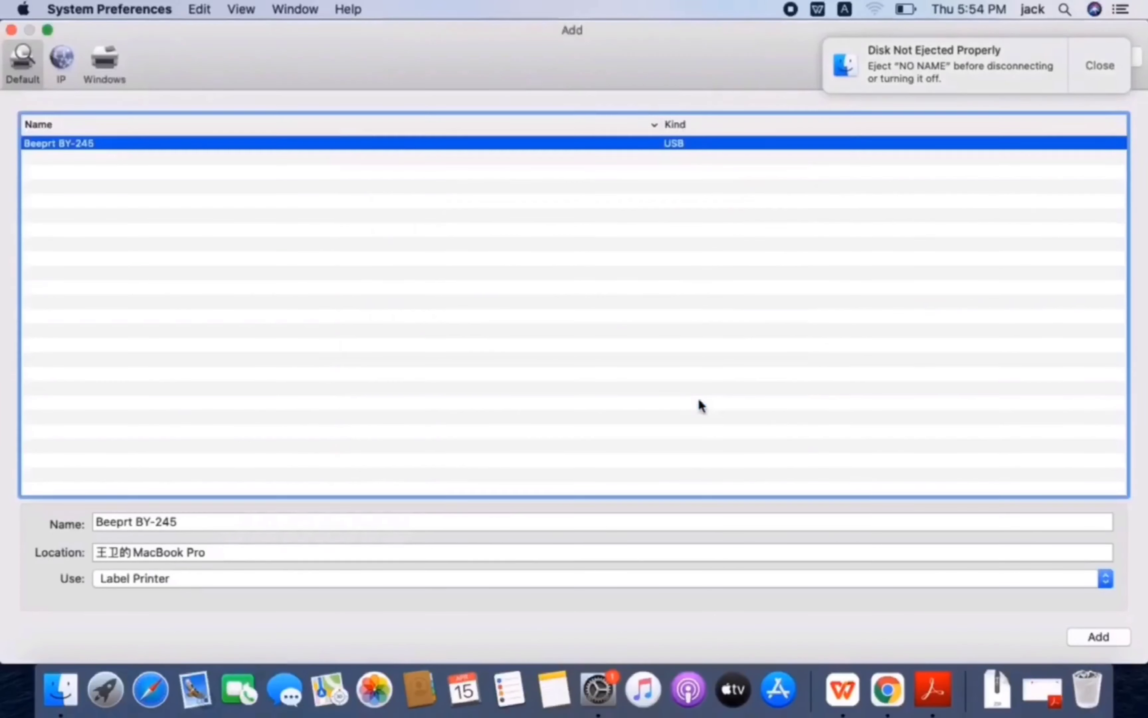
left_click(1097, 637)
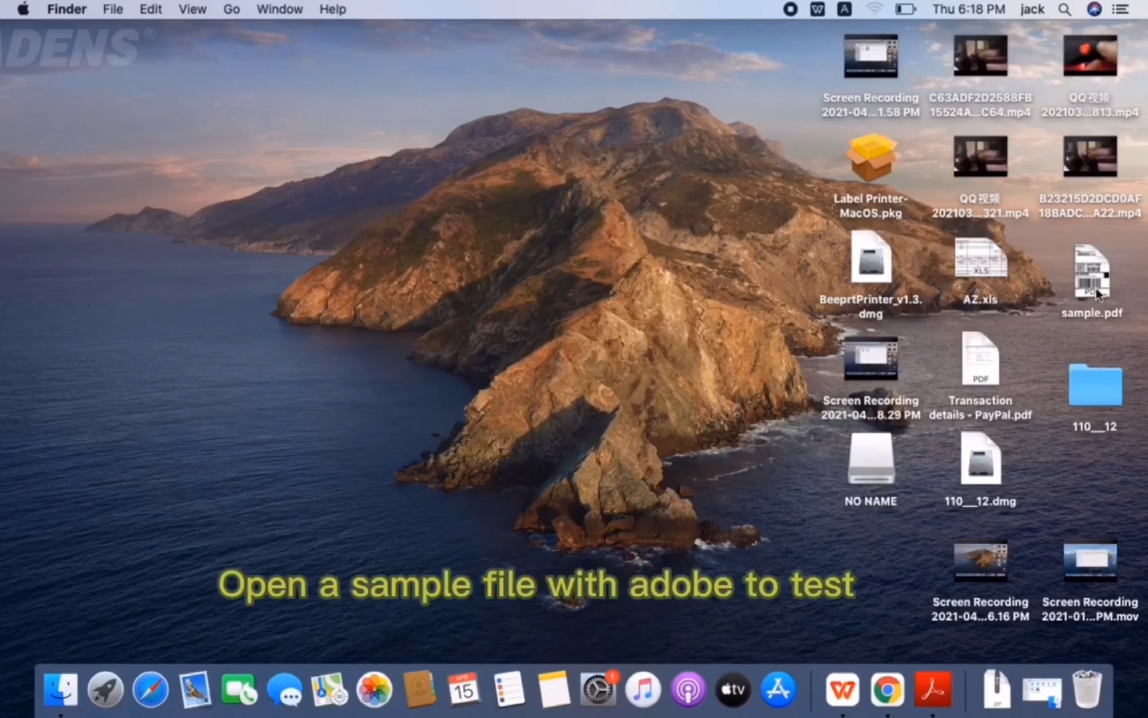
Open sample.pdf from the desktop in Acrobat Reader and bring up its Print dialog
double_click(1092, 278)
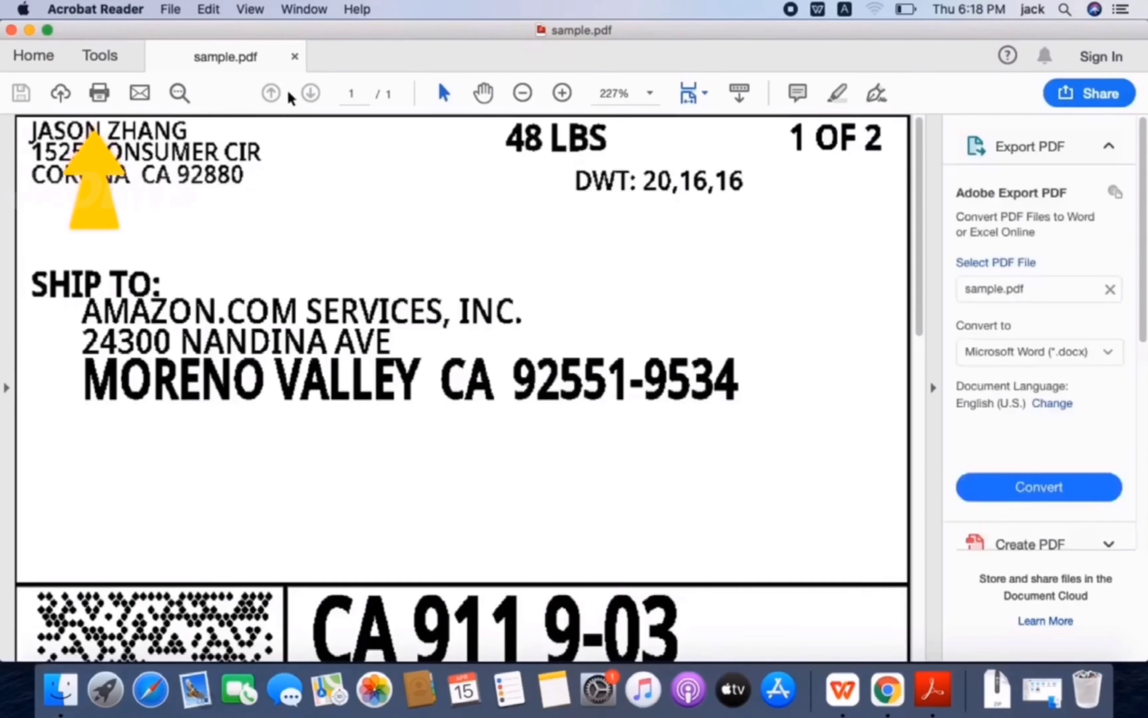
left_click(98, 95)
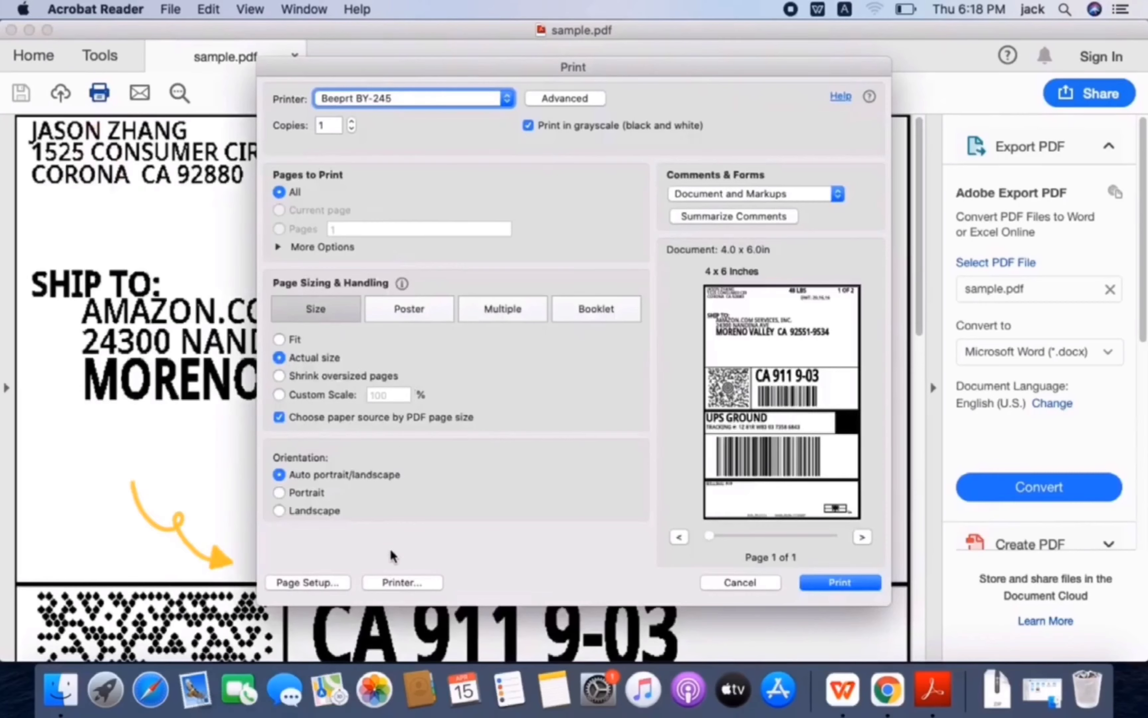
In Page Setup, format for Beeprt BY-245 with 4.00"x6.00" (101.6mmx152.4mm) paper at 100% scale
left_click(328, 586)
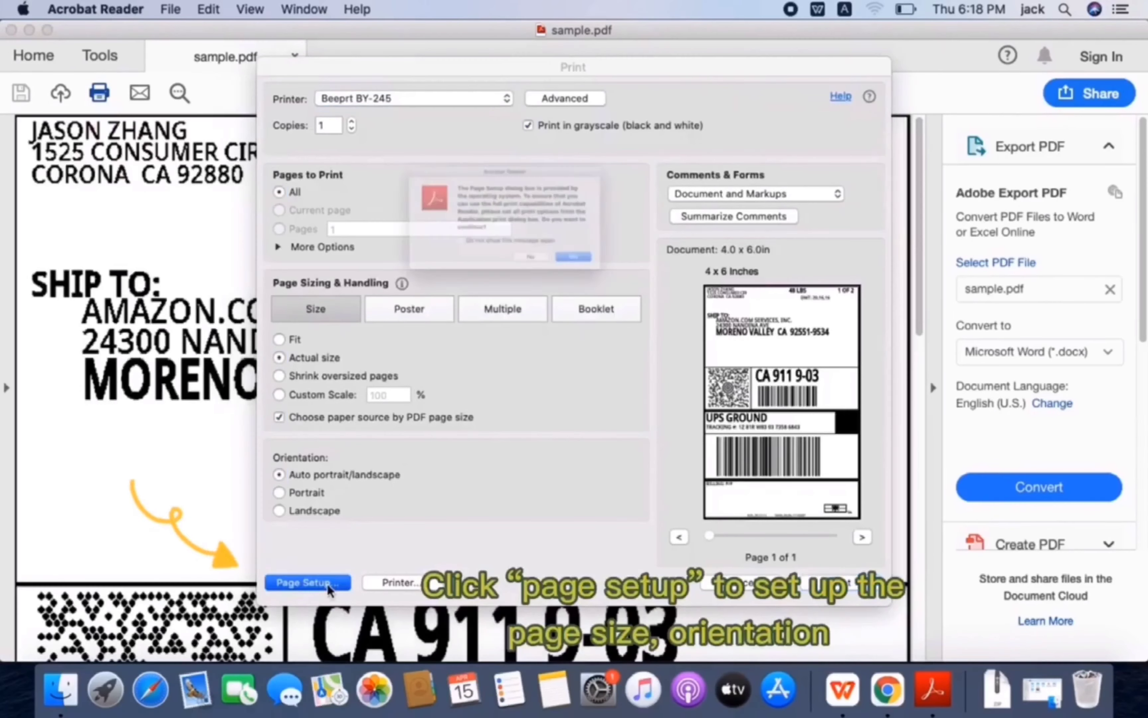
left_click(638, 295)
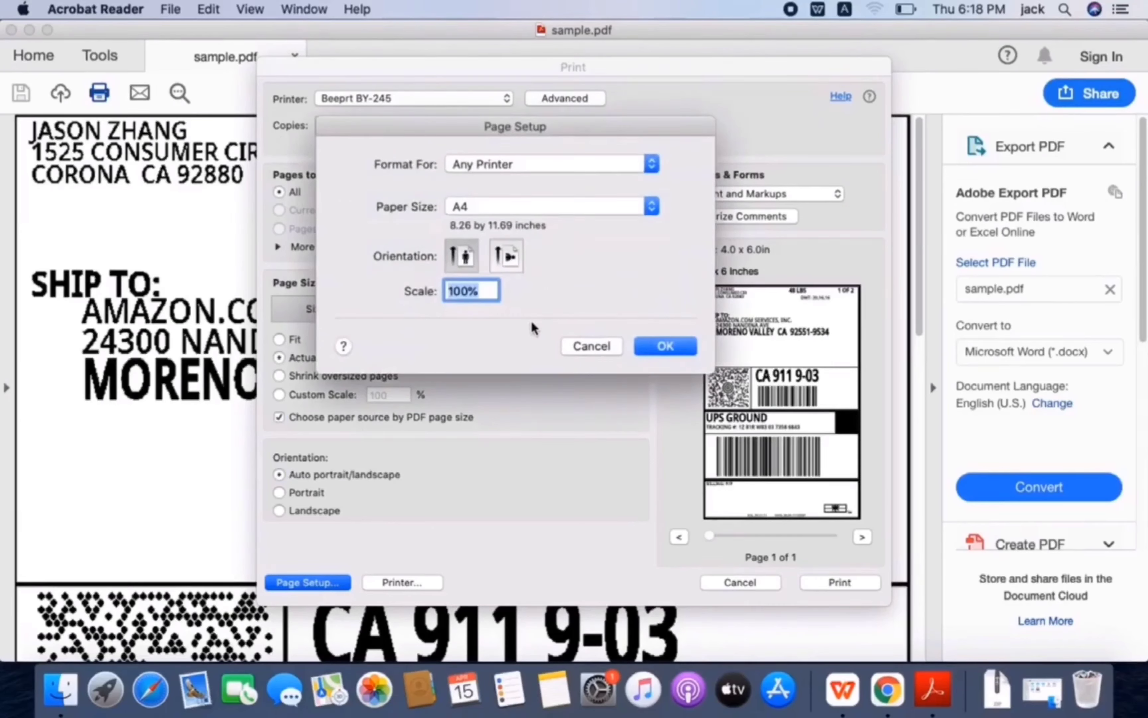
left_click(651, 167)
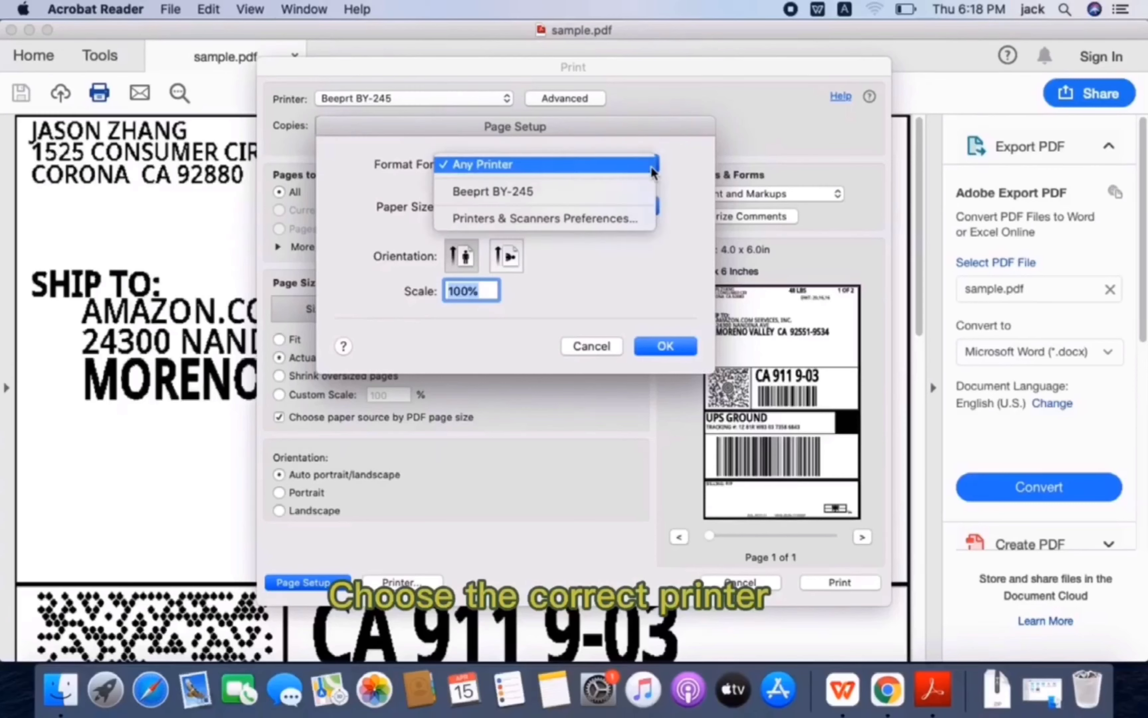
left_click(583, 195)
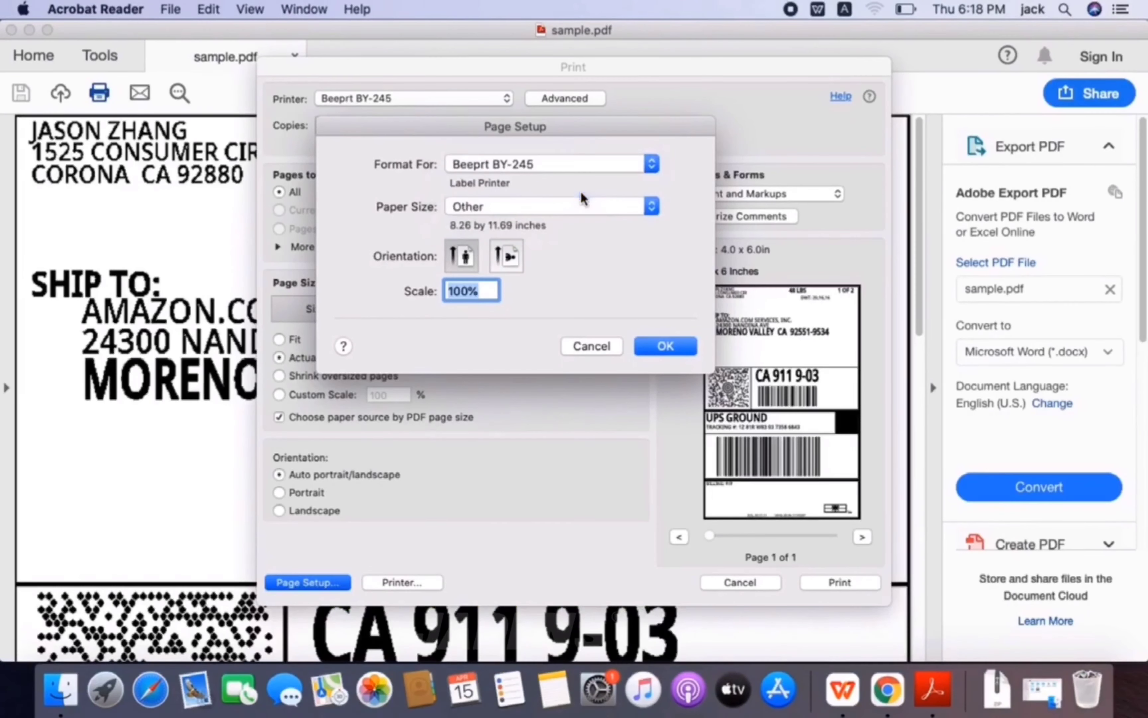
left_click(651, 207)
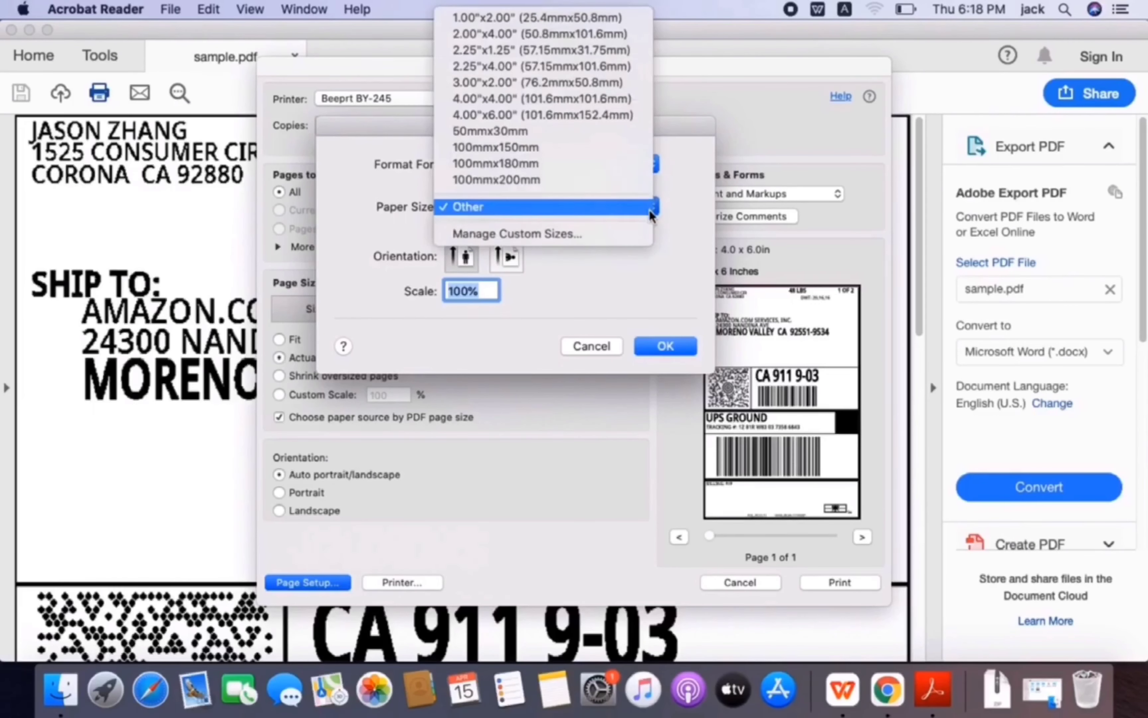
left_click(585, 115)
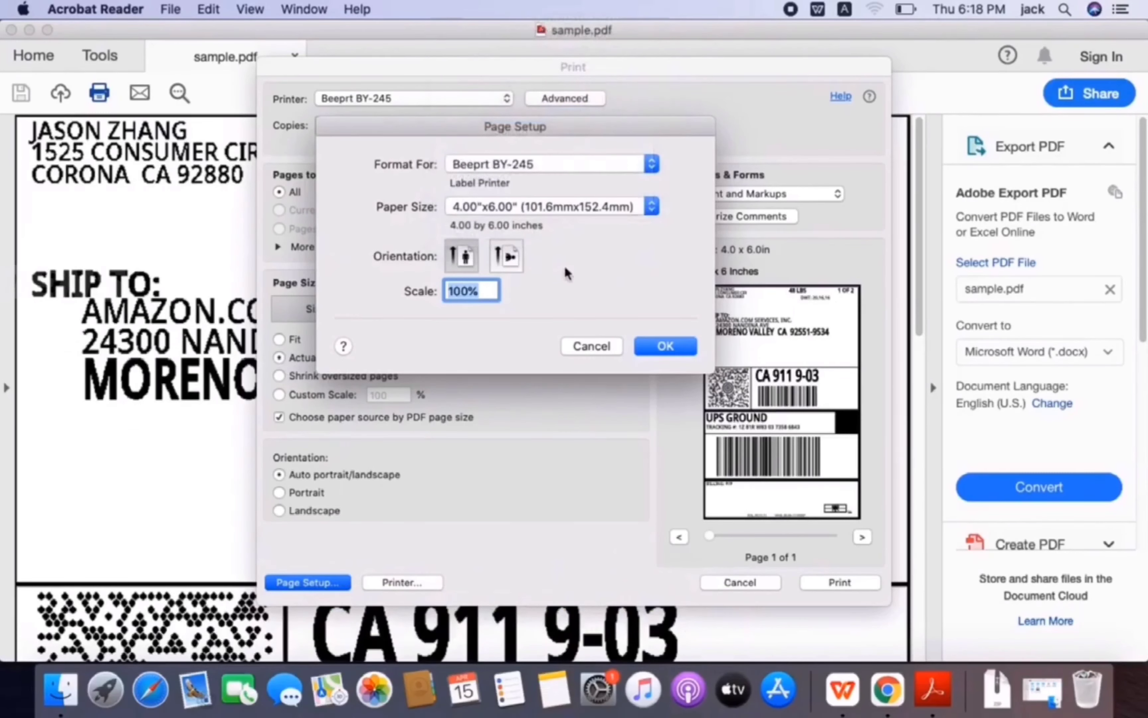
left_click(513, 261)
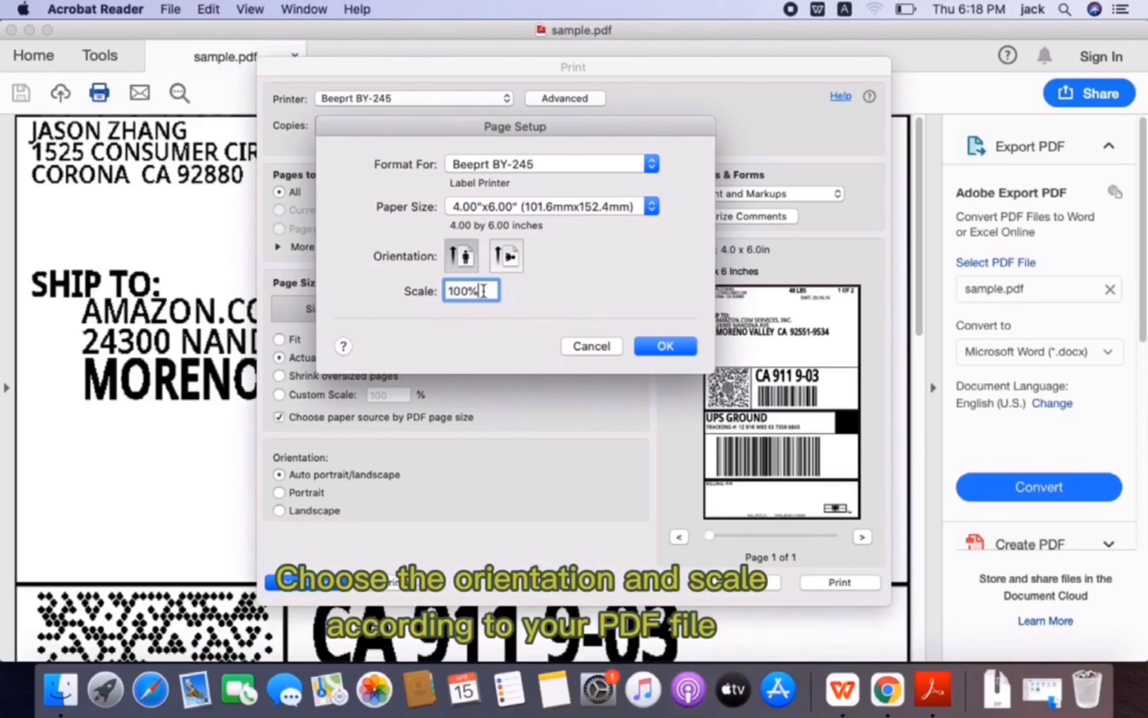
left_click(664, 346)
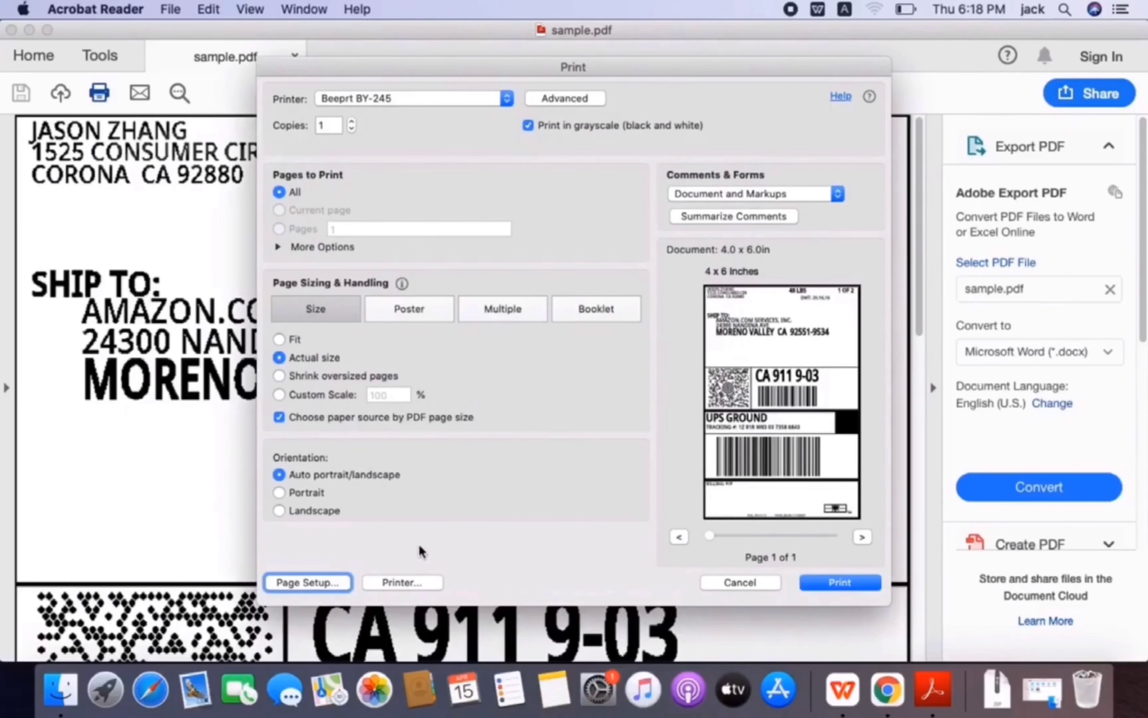
In the Beeprt BY-245 Printer Features, set Darkness to 12 and keep print speed at 8 inch/sec
left_click(417, 584)
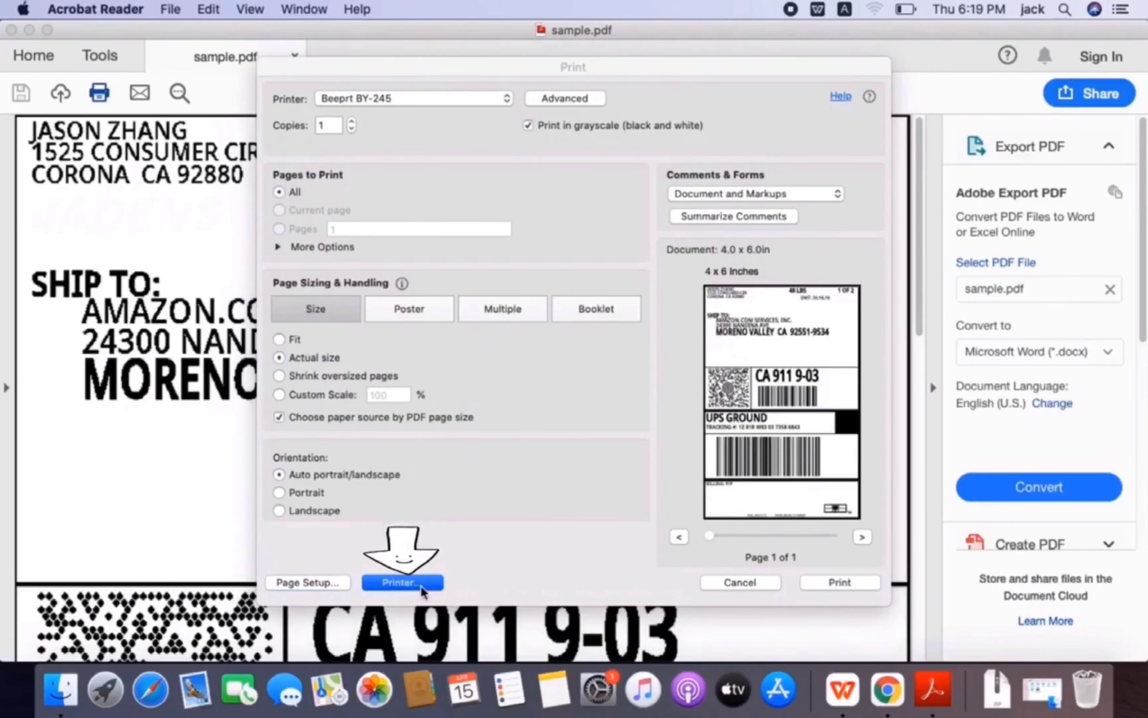
left_click(617, 294)
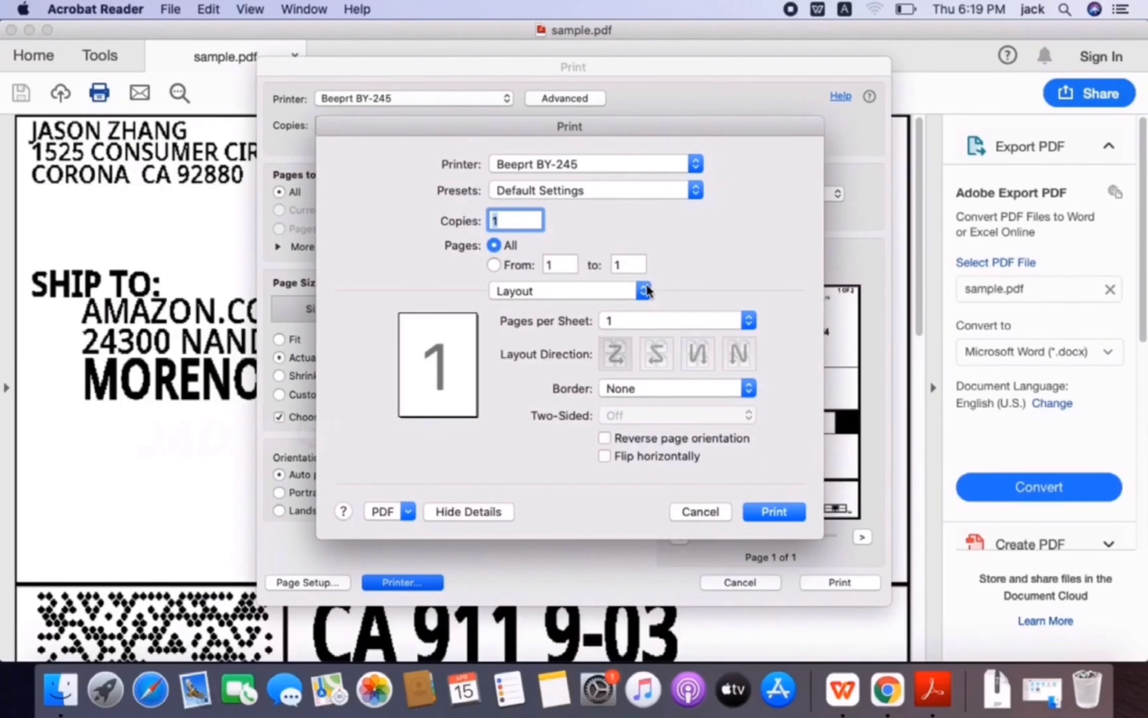
left_click(644, 293)
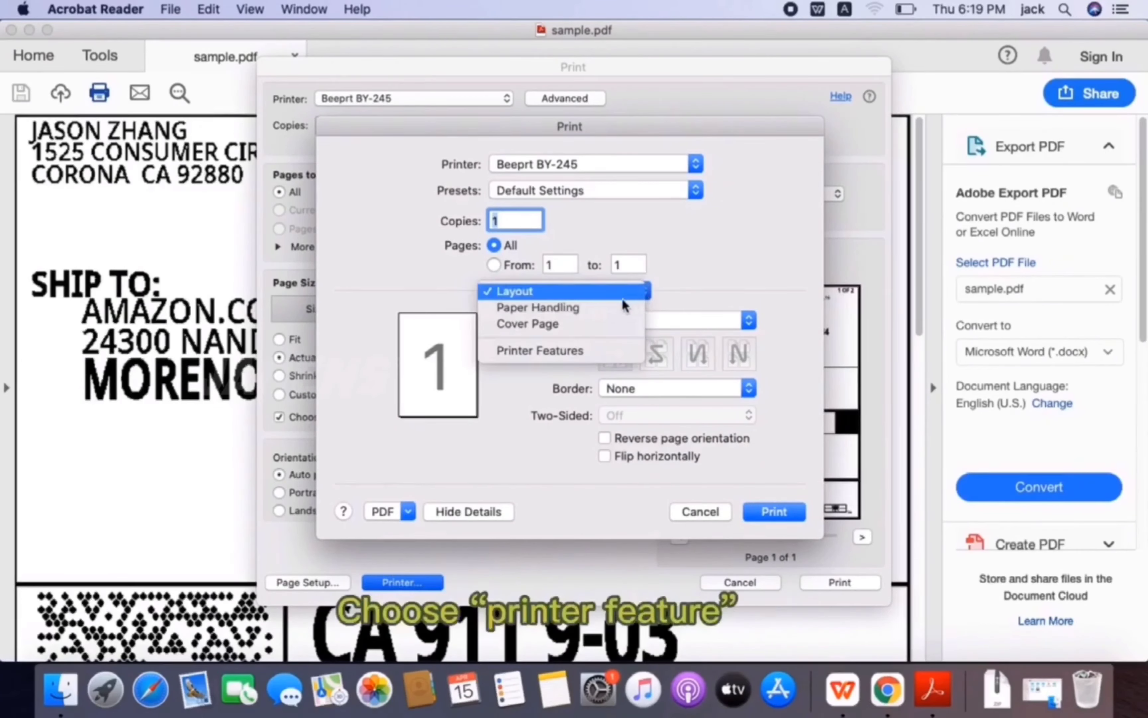
left_click(574, 351)
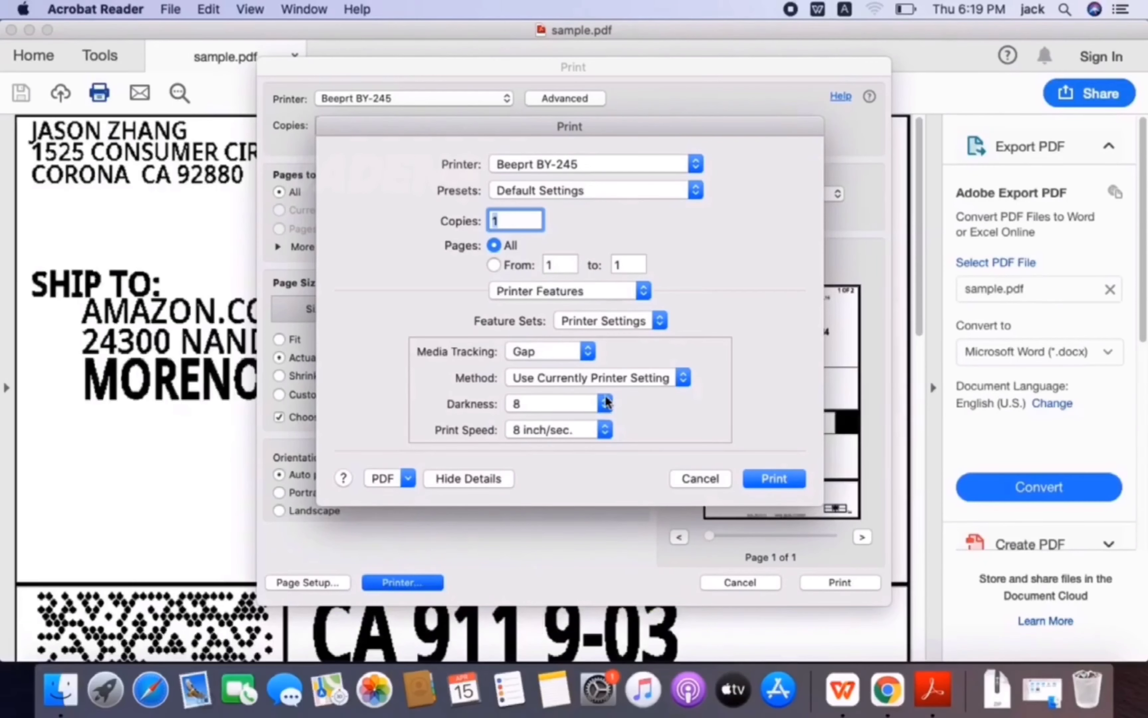
left_click(605, 405)
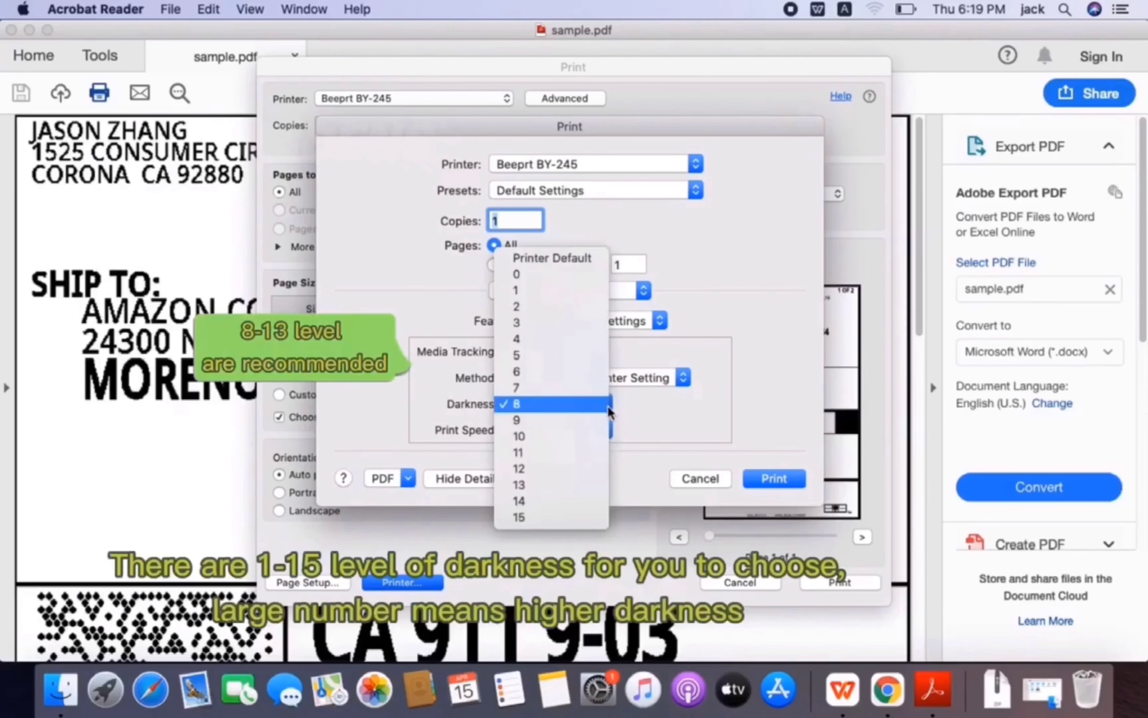
left_click(558, 470)
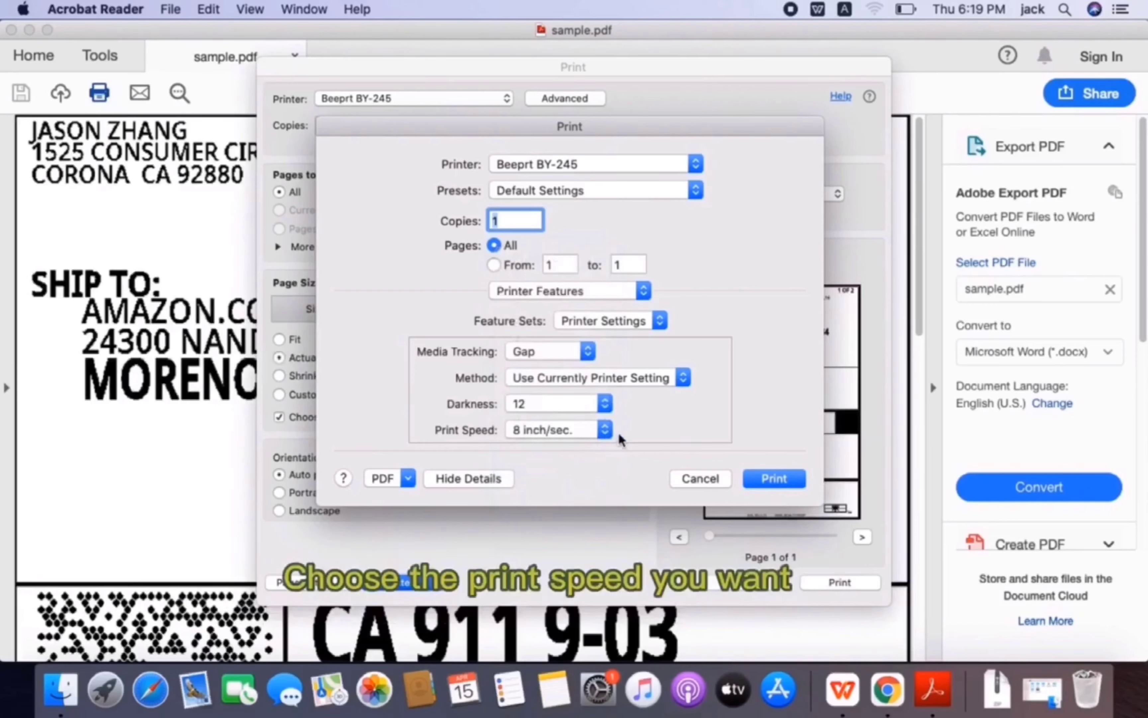
left_click(604, 430)
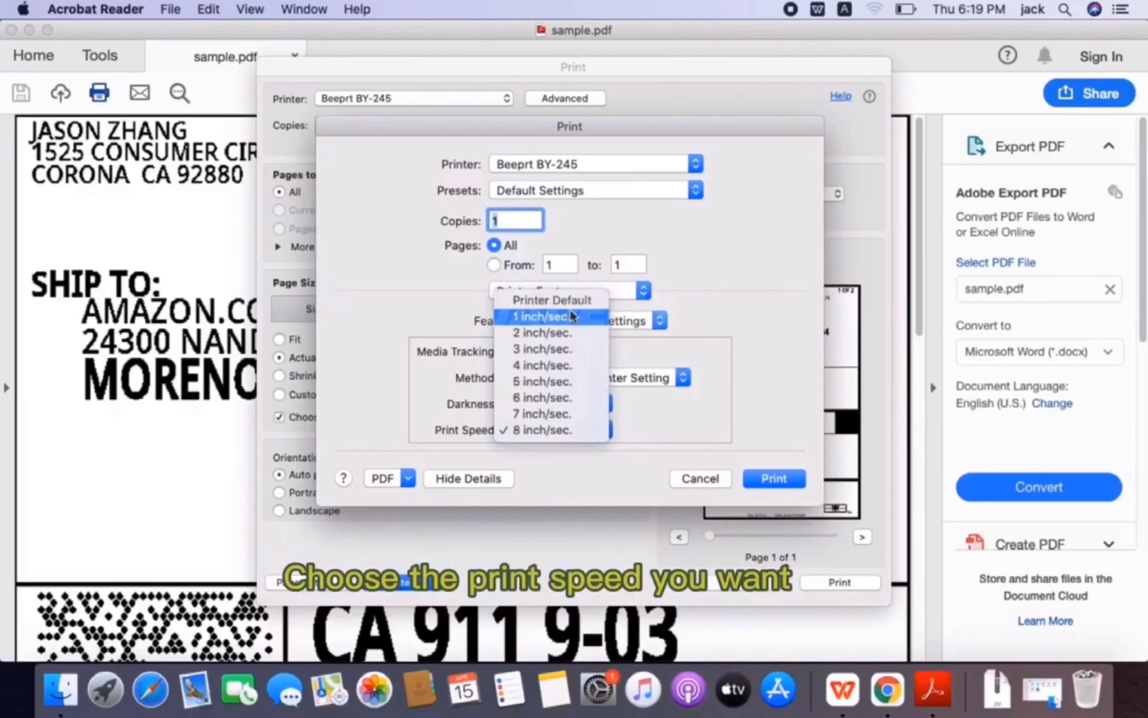
left_click(646, 424)
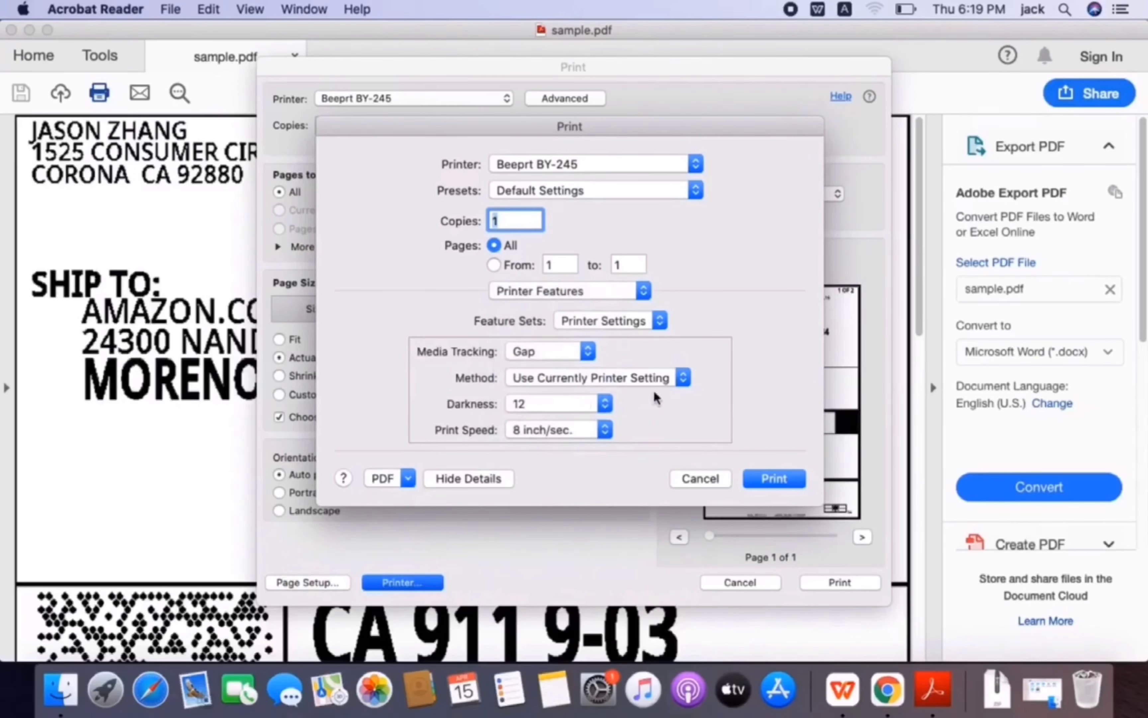
left_click(772, 478)
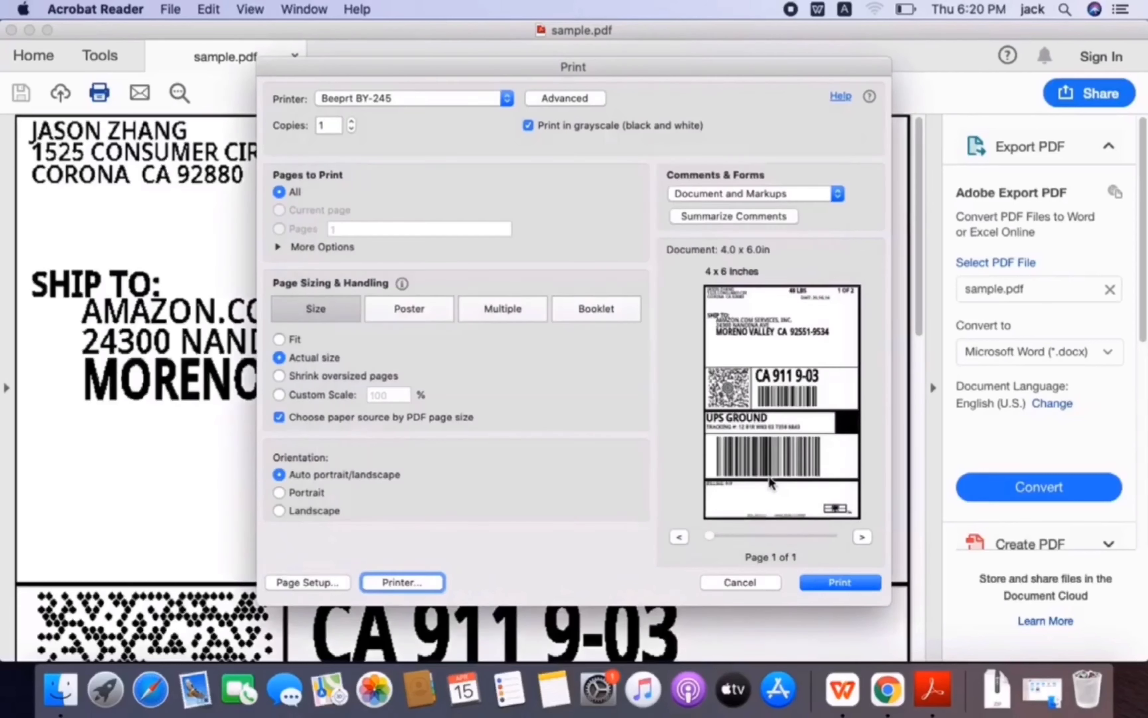